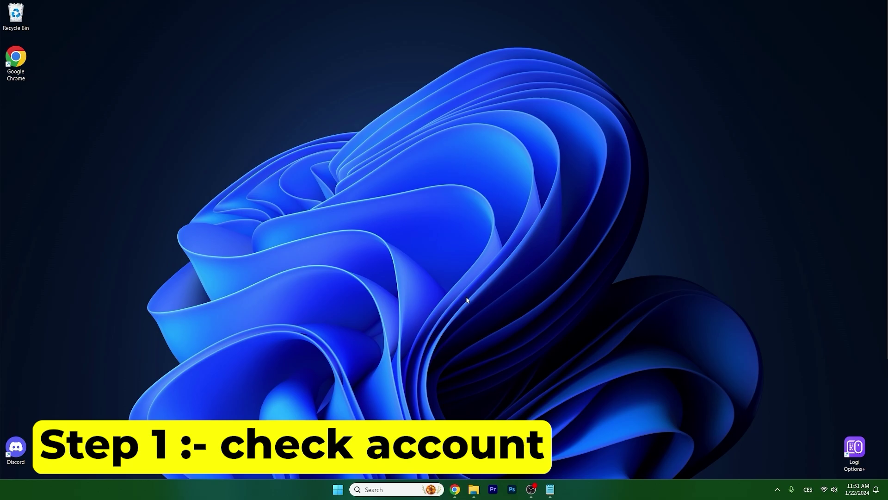
Step: Launch Minecraft Launcher and check the signed-in Microsoft account in its account dropdown
{"action": "key", "text": "super"}
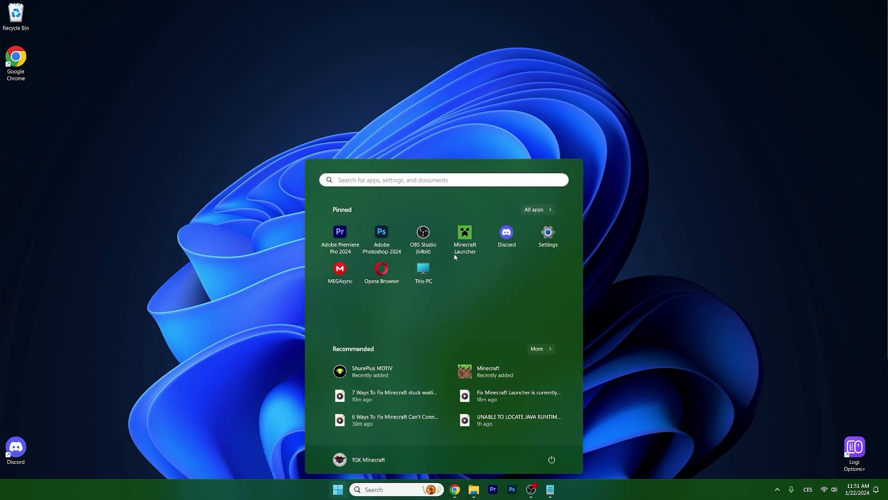
{"action": "left_click", "coordinate": [460, 241]}
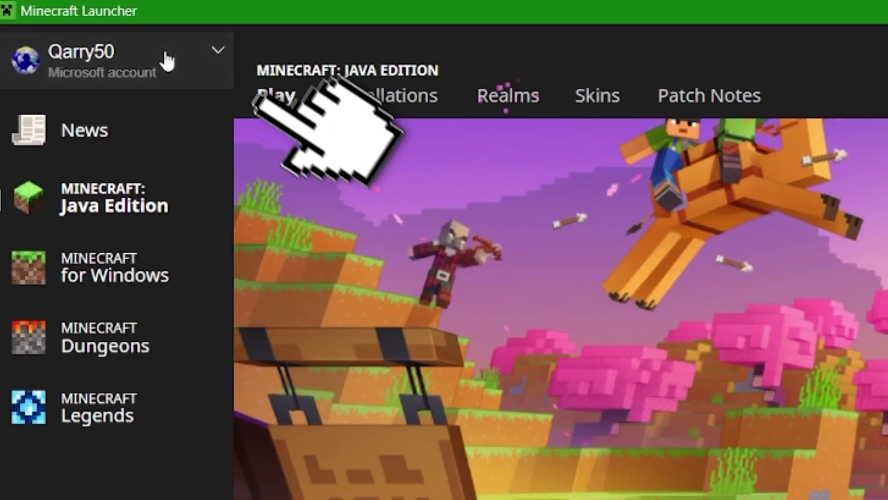
{"action": "left_click", "coordinate": [63, 21]}
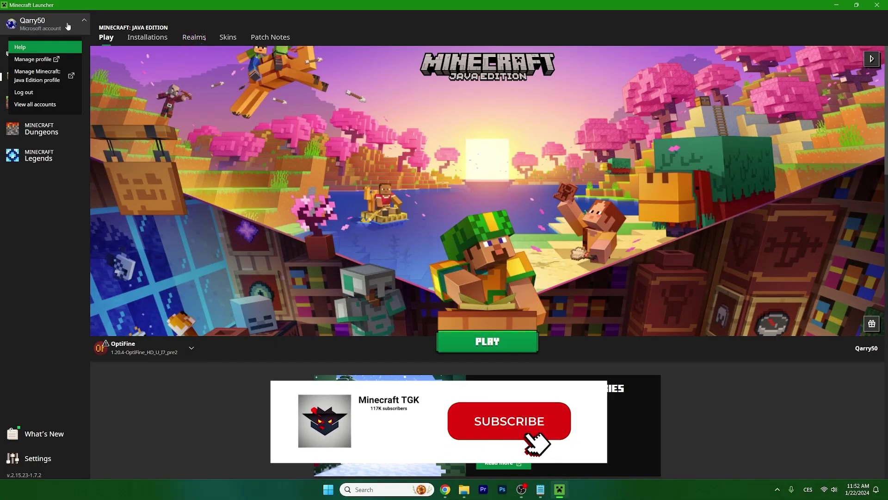
{"action": "left_click", "coordinate": [68, 26]}
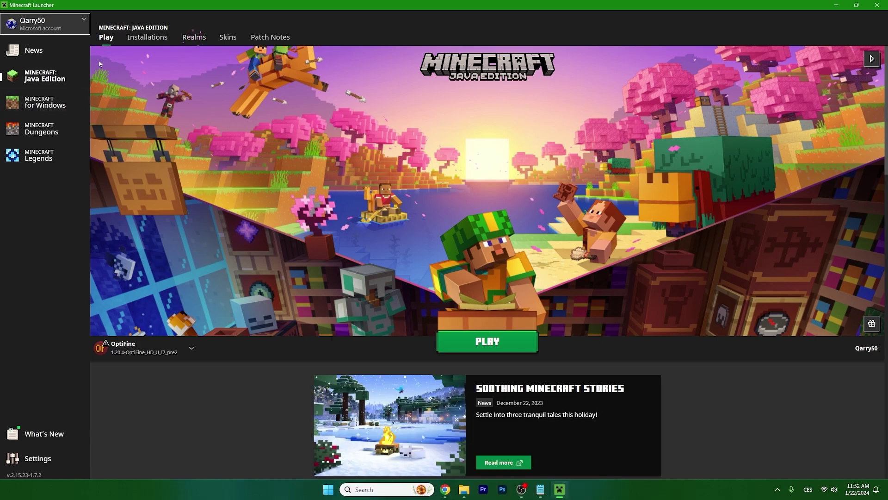
{"action": "left_click", "coordinate": [59, 29]}
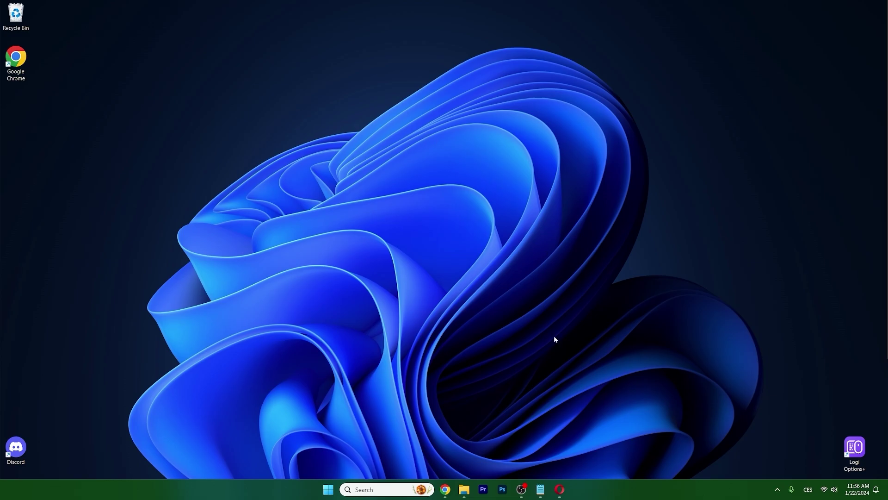
Step: Bring up the Xbox Privacy & online safety page in Opera and dismiss the cookie notice
{"action": "left_click", "coordinate": [560, 489]}
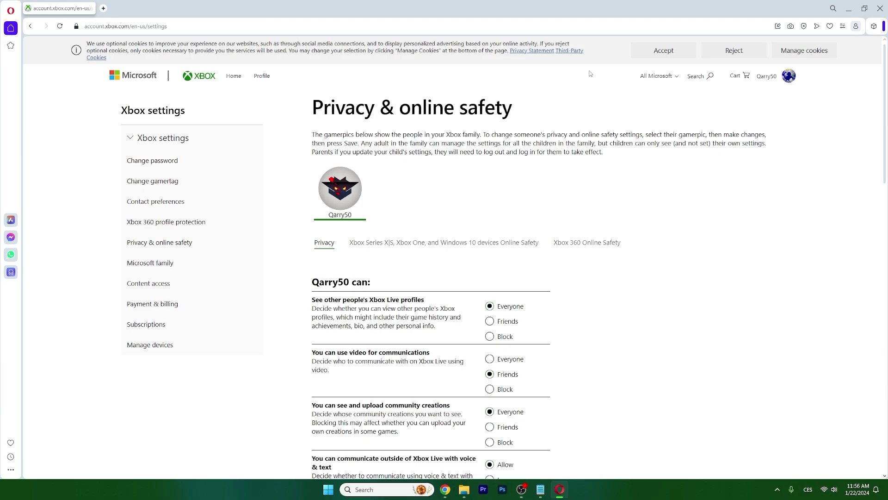
{"action": "left_click", "coordinate": [664, 50]}
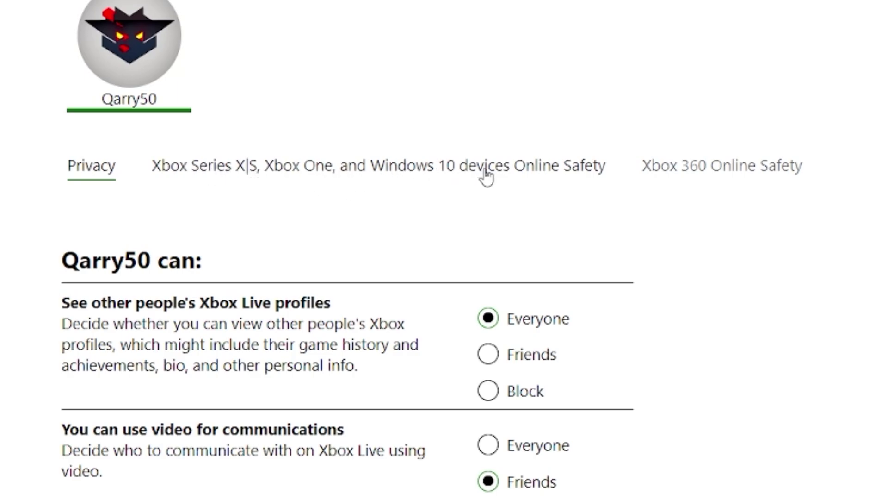
Step: On the console and Windows 10 Online Safety tab, keep 'You can join multiplayer games' set to Allow
{"action": "left_click", "coordinate": [592, 175]}
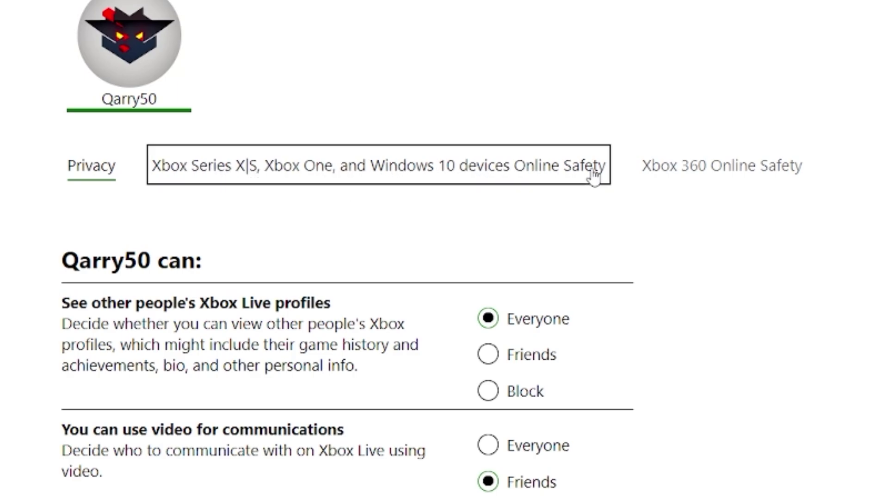
{"action": "scroll", "coordinate": [345, 185], "scroll_direction": "down", "scroll_amount": 6}
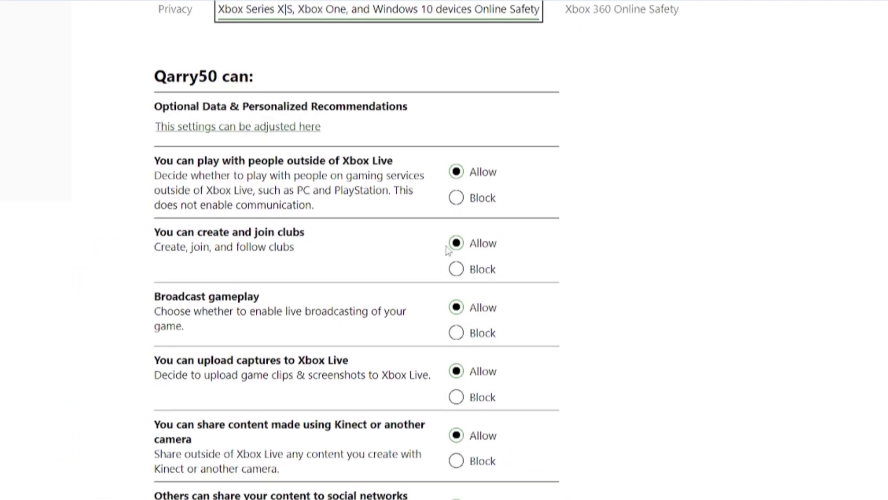
{"action": "scroll", "coordinate": [451, 252], "scroll_direction": "down", "scroll_amount": 3}
{"action": "scroll", "coordinate": [465, 337], "scroll_direction": "down", "scroll_amount": 1}
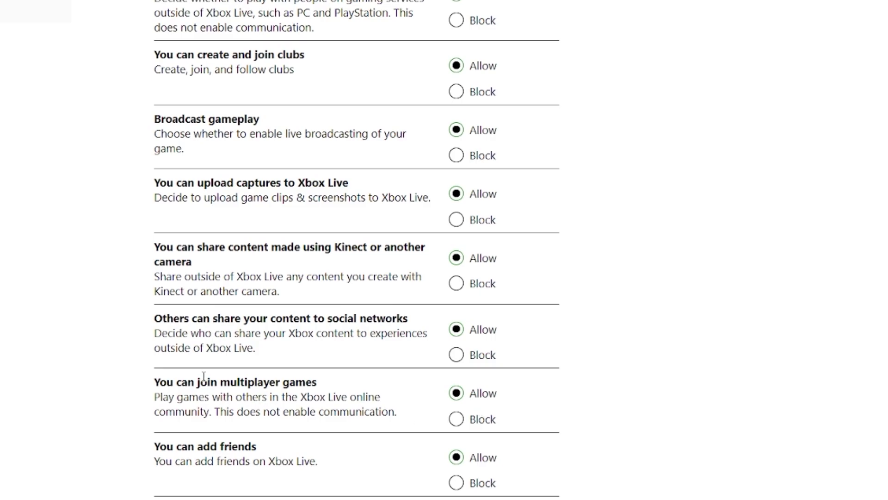
{"action": "scroll", "coordinate": [204, 376], "scroll_direction": "down", "scroll_amount": 3}
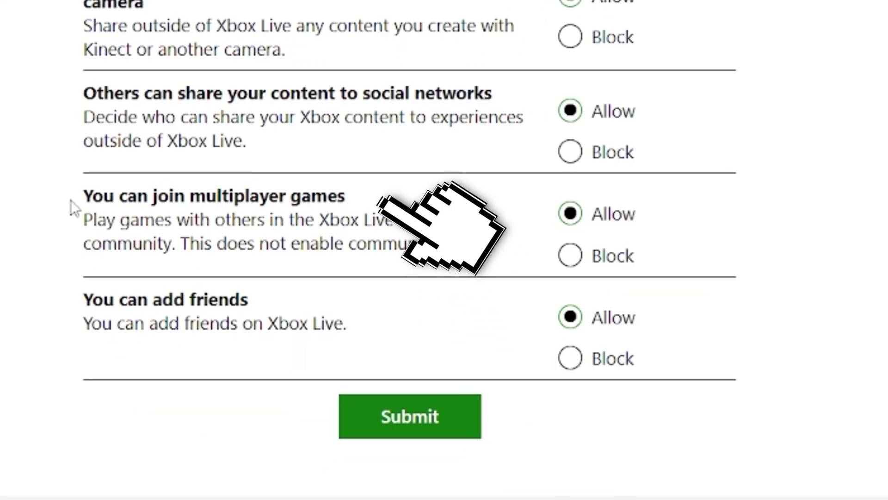
{"action": "left_click_drag", "start_coordinate": [83, 197], "coordinate": [350, 209]}
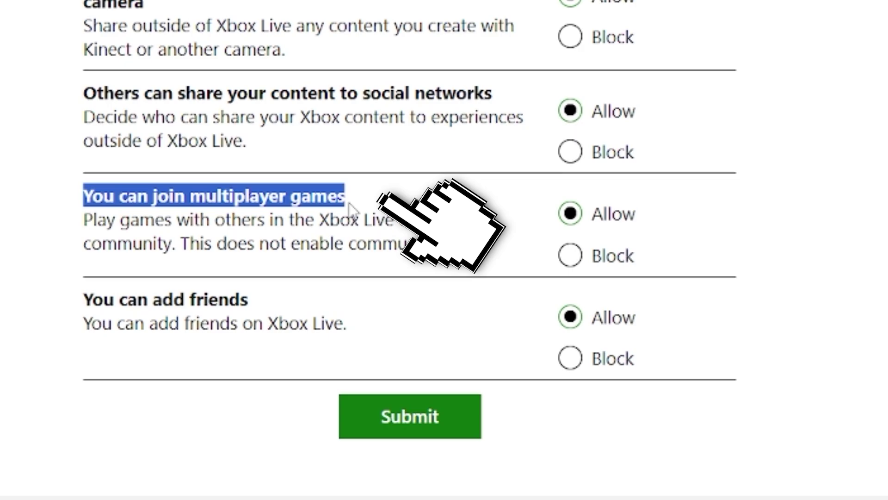
{"action": "left_click", "coordinate": [570, 255]}
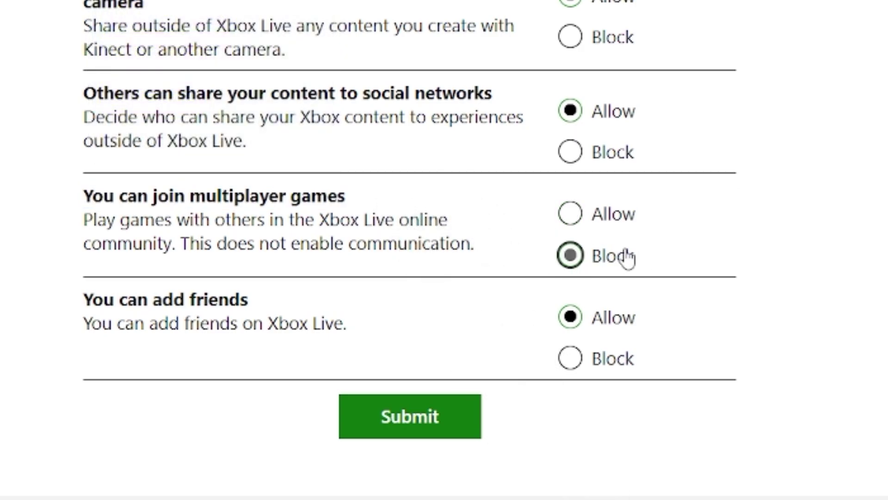
{"action": "left_click", "coordinate": [604, 229]}
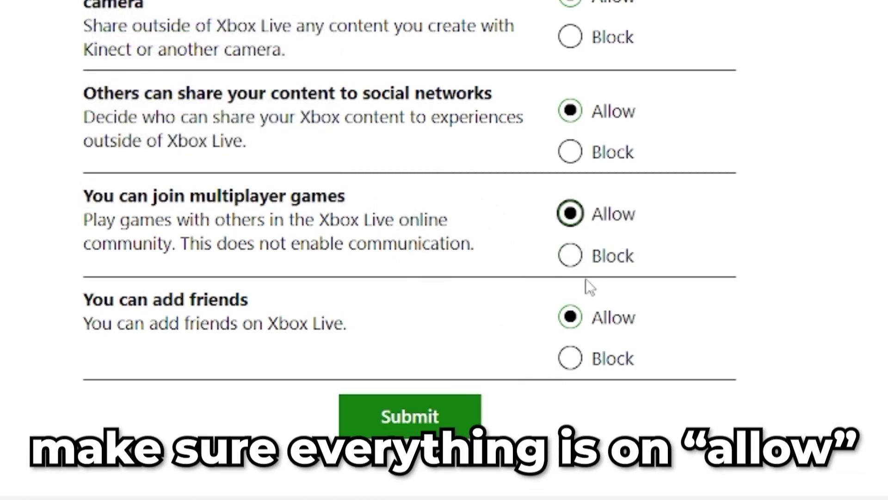
Step: Review the Privacy tab settings to confirm they allow play
{"action": "scroll", "coordinate": [445, 250], "scroll_direction": "up", "scroll_amount": 15}
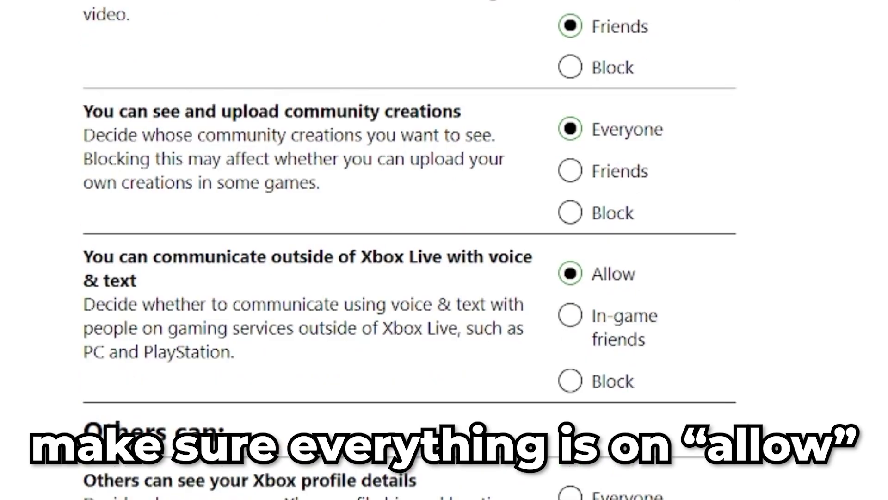
{"action": "scroll", "coordinate": [444, 250], "scroll_direction": "down", "scroll_amount": 5}
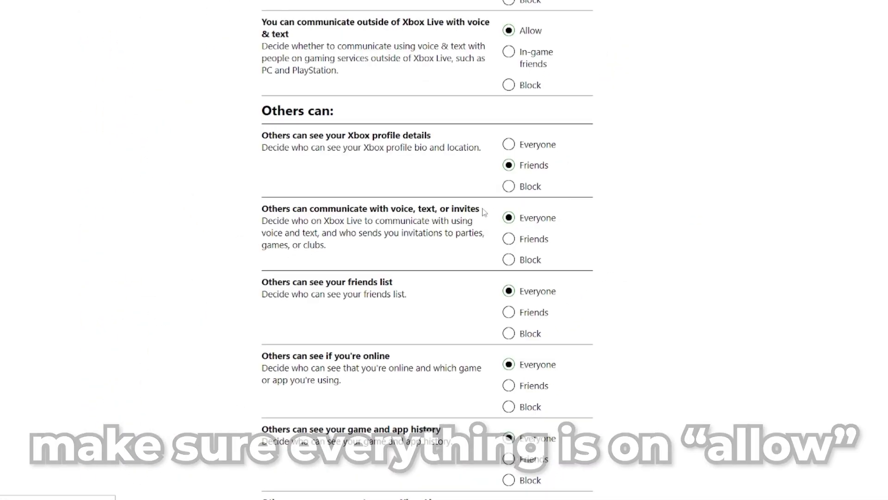
{"action": "scroll", "coordinate": [314, 207], "scroll_direction": "down", "scroll_amount": 10}
{"action": "scroll", "coordinate": [315, 206], "scroll_direction": "down", "scroll_amount": 5}
{"action": "scroll", "coordinate": [378, 182], "scroll_direction": "up", "scroll_amount": 15}
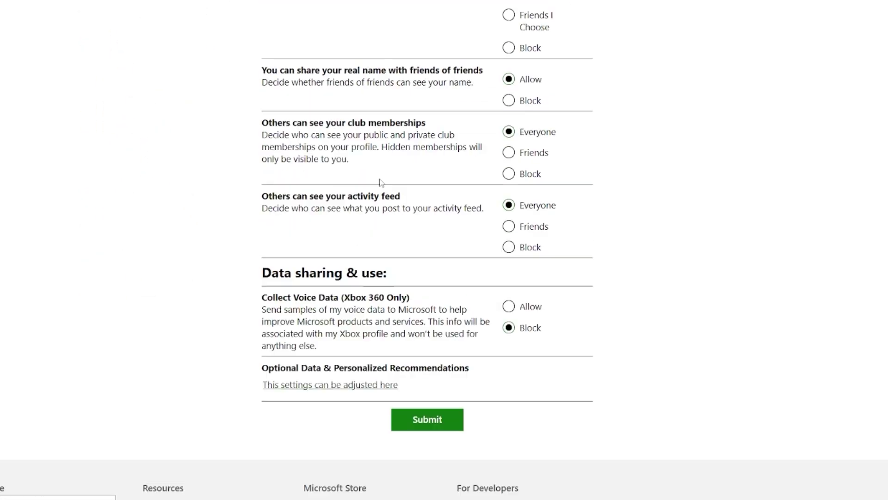
{"action": "scroll", "coordinate": [461, 162], "scroll_direction": "up", "scroll_amount": 2}
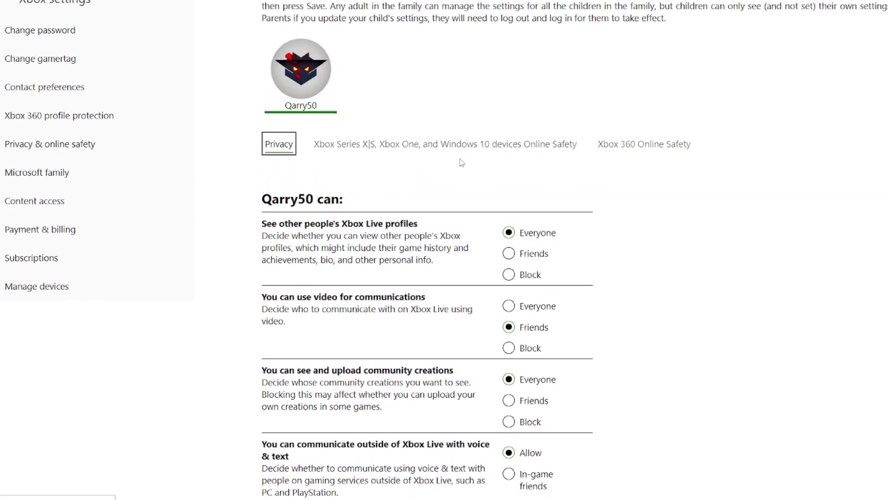
Step: Check that every device online safety permission down to Submit is set to Allow
{"action": "left_click", "coordinate": [421, 149]}
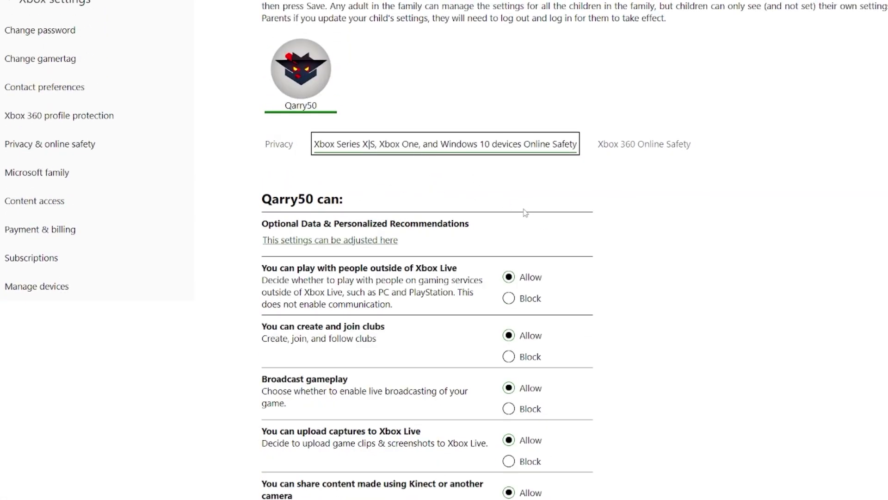
{"action": "scroll", "coordinate": [525, 213], "scroll_direction": "down", "scroll_amount": 3}
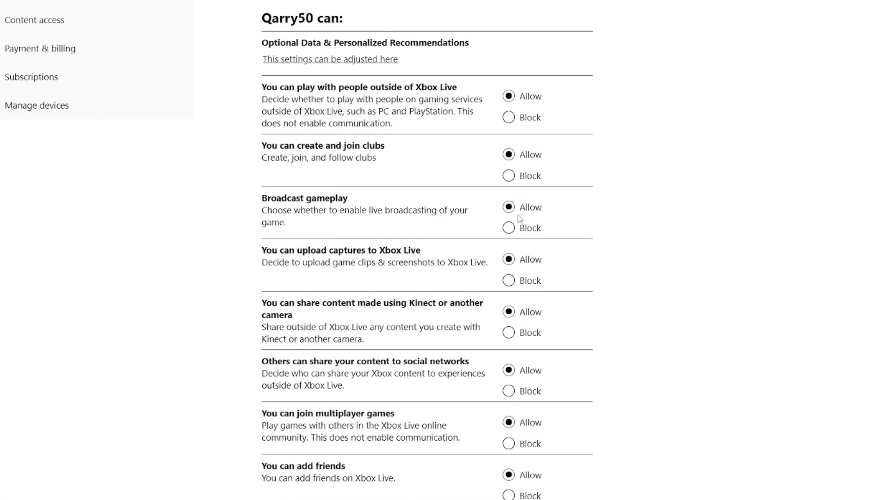
{"action": "scroll", "coordinate": [490, 218], "scroll_direction": "down", "scroll_amount": 1}
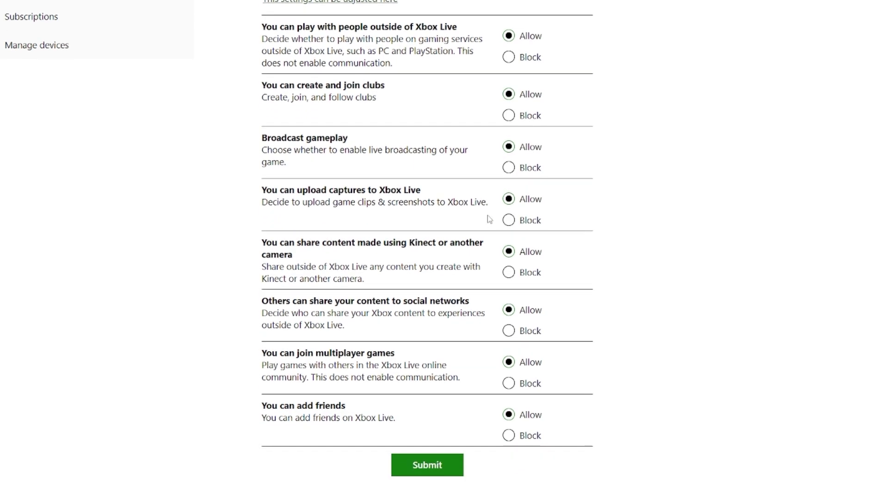
{"action": "scroll", "coordinate": [490, 222], "scroll_direction": "down", "scroll_amount": 1}
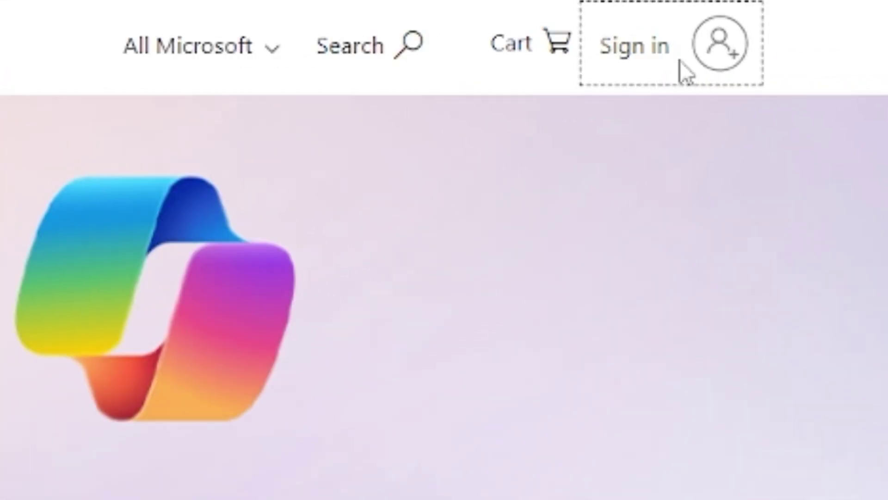
Step: Go from microsoft.com to the Microsoft account sign-in page
{"action": "left_click", "coordinate": [680, 60]}
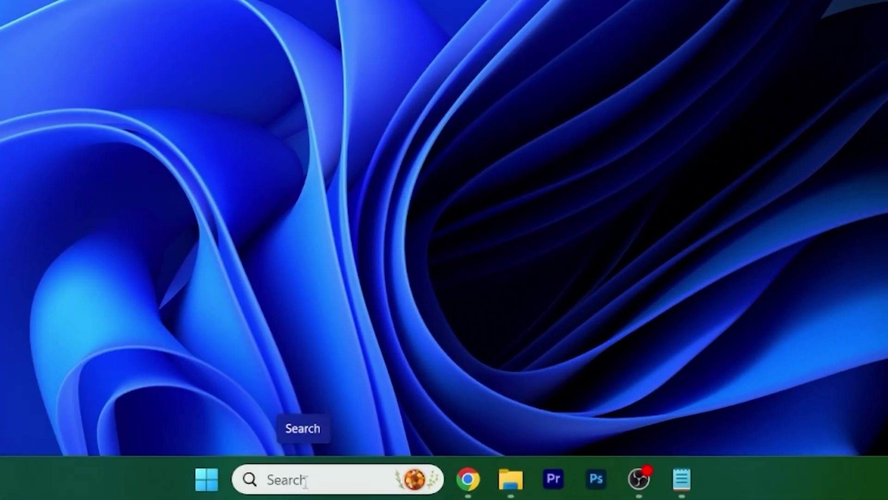
Step: Search 'java' and open the Java Control Panel's Check For Updates settings
{"action": "left_click", "coordinate": [382, 491]}
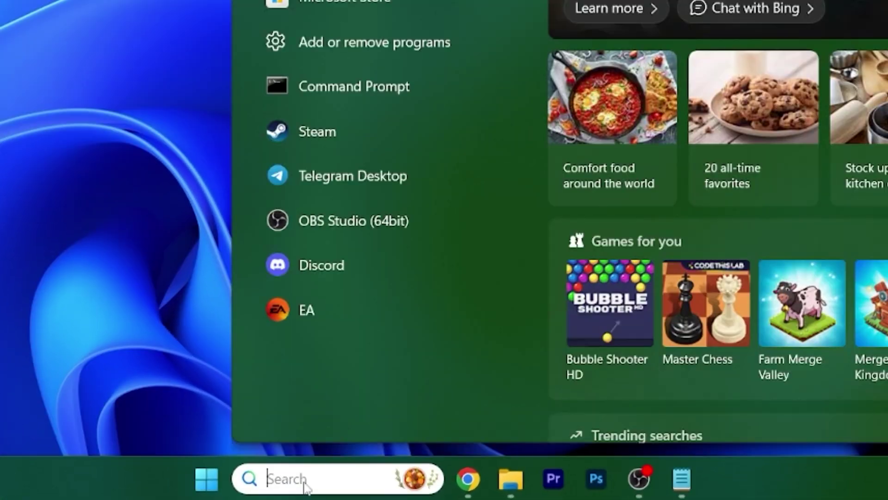
{"action": "type", "text": "java"}
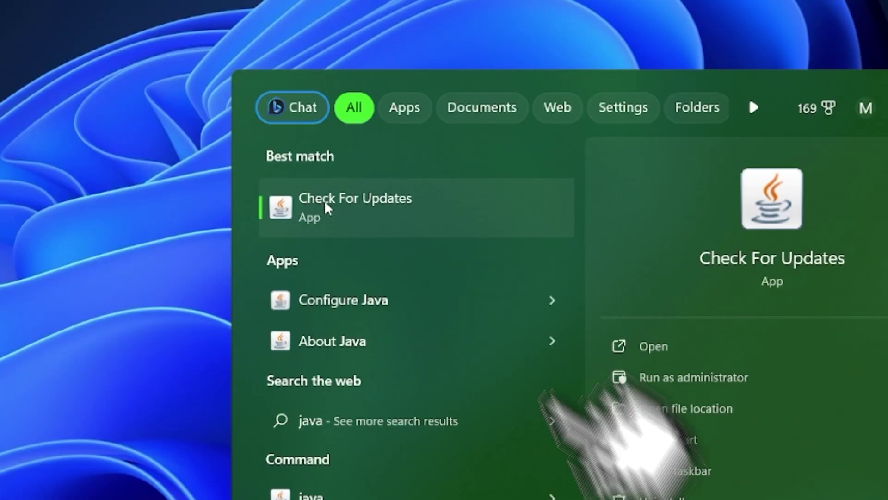
{"action": "left_click", "coordinate": [326, 202]}
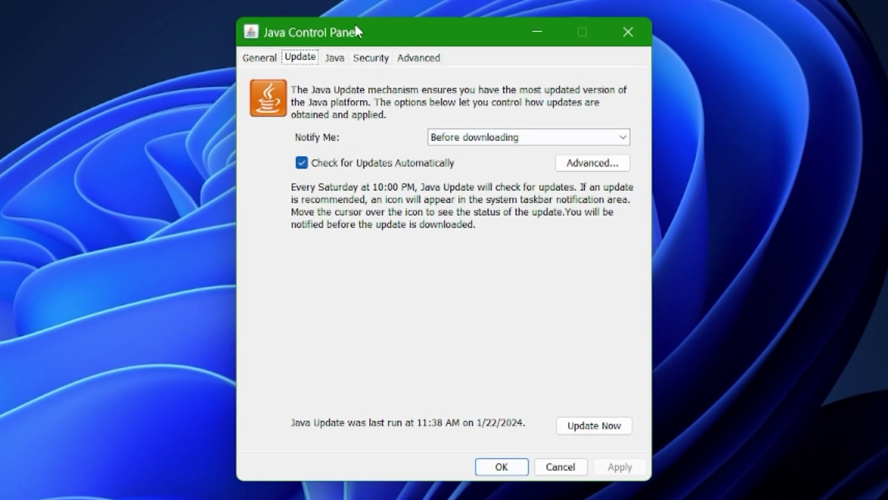
{"action": "mouse_move", "coordinate": [354, 23]}
{"action": "left_mouse_down"}
{"action": "mouse_move", "coordinate": [376, 58]}
{"action": "mouse_move", "coordinate": [367, 56]}
{"action": "left_mouse_up"}
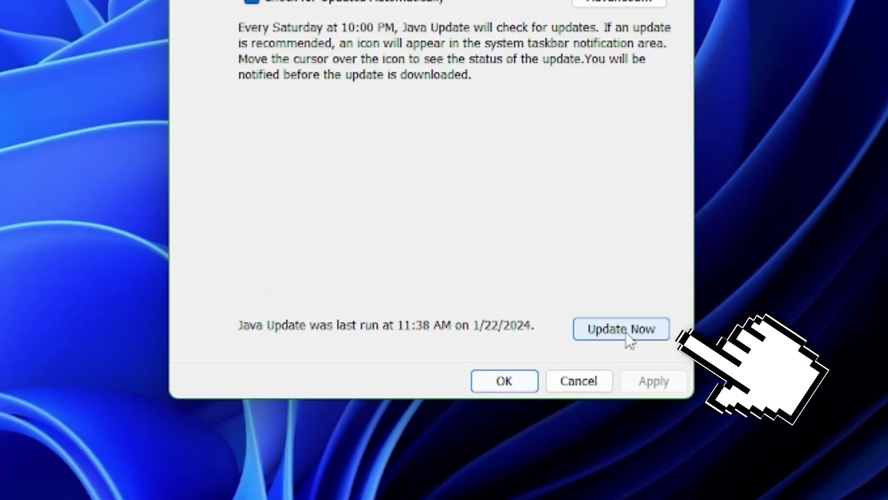
Step: Run Update Now and dismiss the notice that the latest Java Platform is installed
{"action": "left_click", "coordinate": [608, 329]}
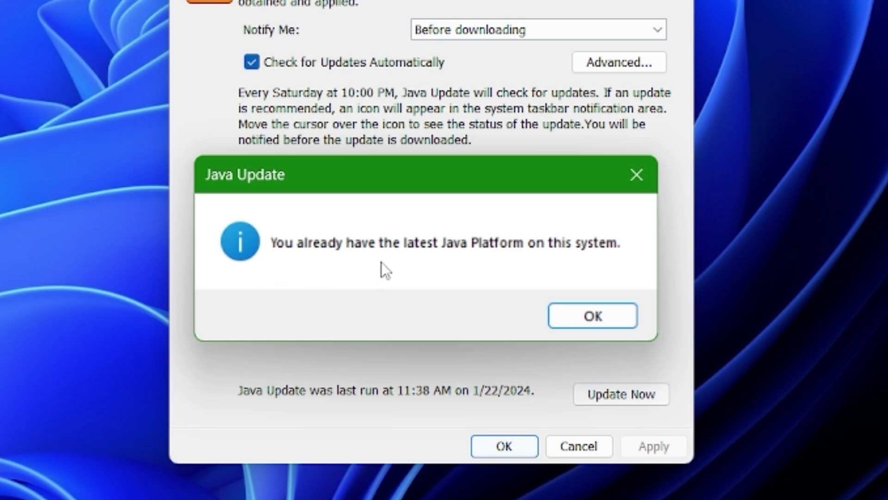
{"action": "left_click", "coordinate": [575, 318]}
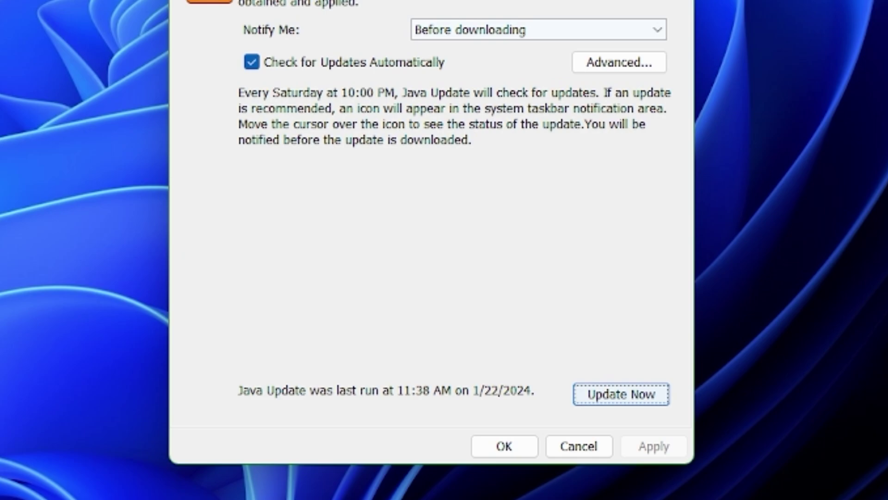